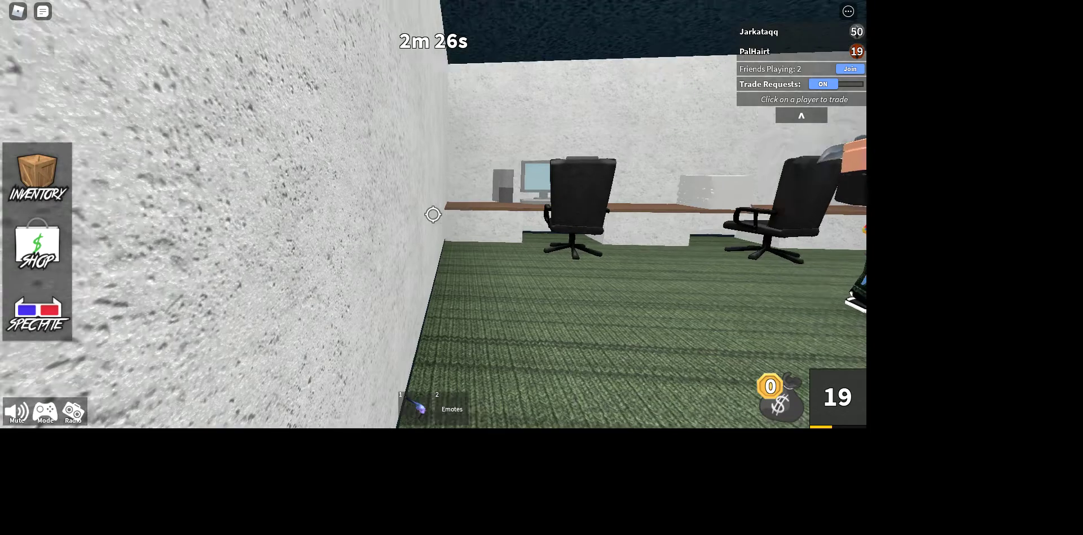
Step: Run from the office desks down the white hallway, past the glass-walled office
key(w)
scroll(433, 213, down, 5)
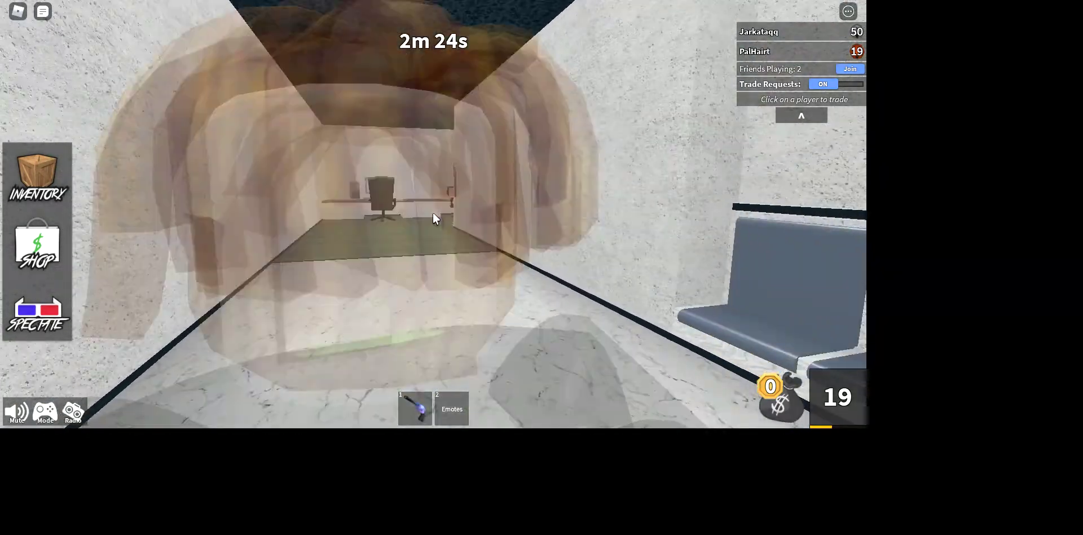
key(s)
key(w)
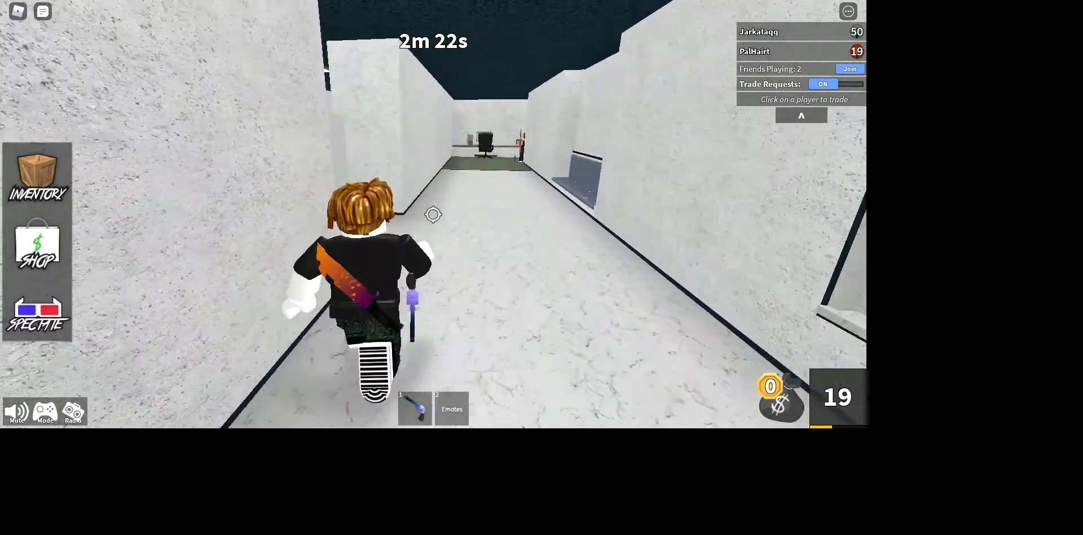
key(w)
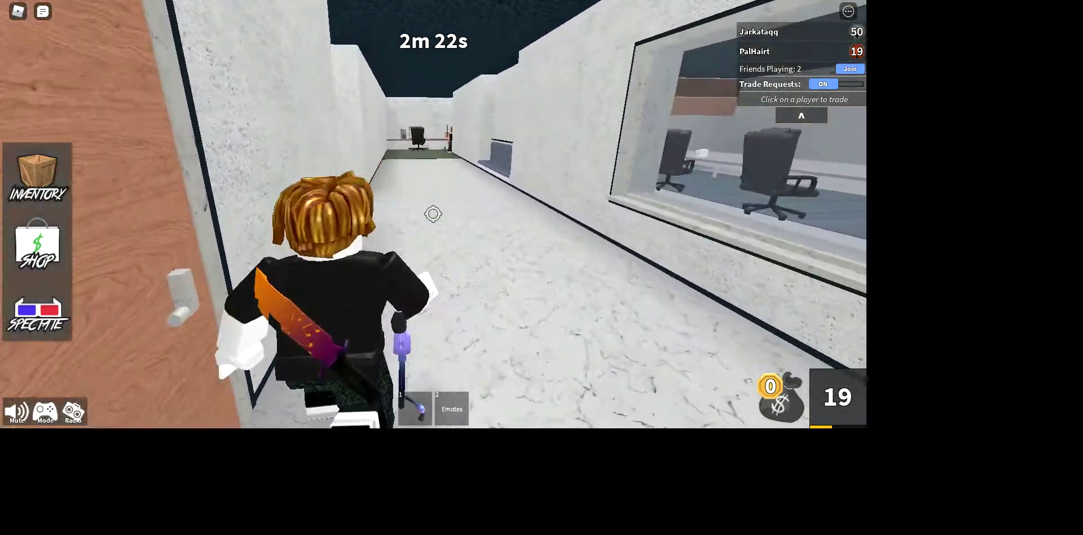
key(w)
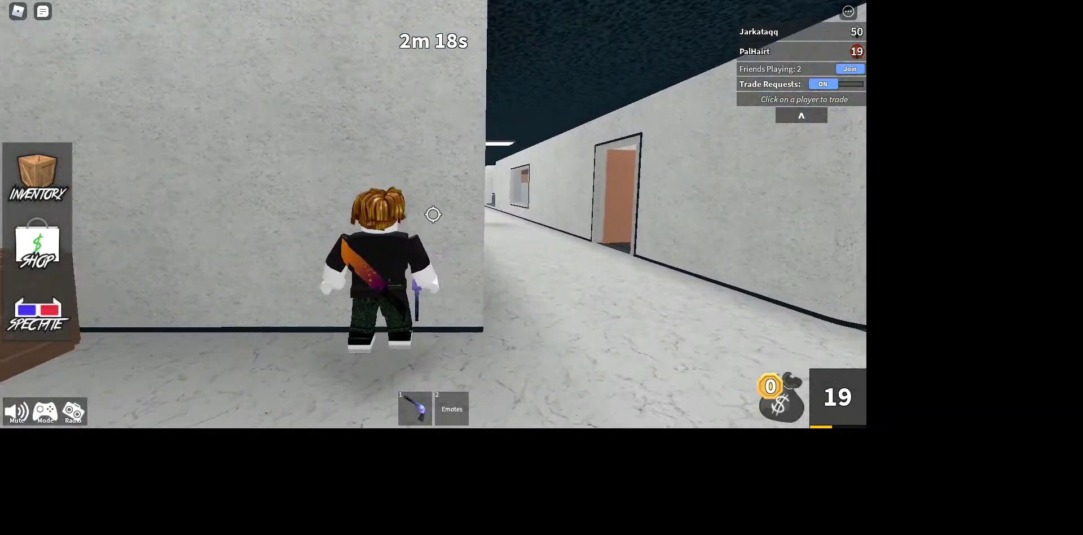
Step: Equip the gun (key 1), press against the wall, and peek down the corridor
key(1)
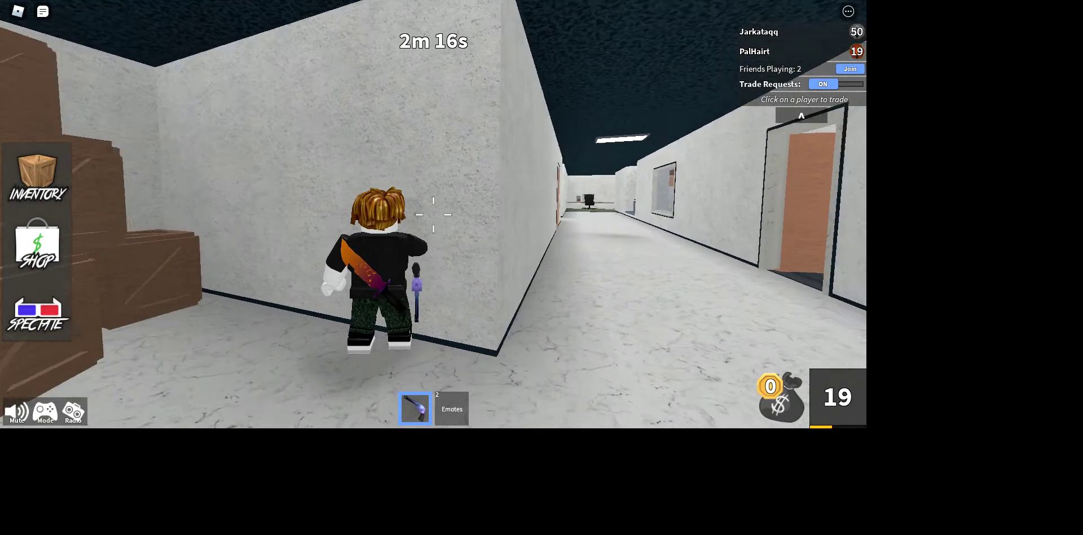
key(s)
key(d)
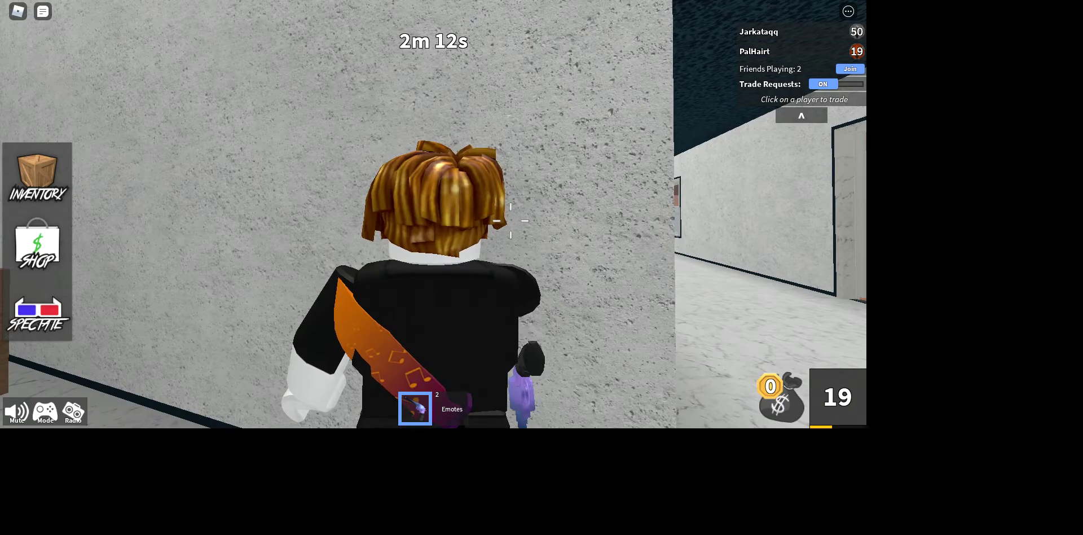
key(d)
key(d)
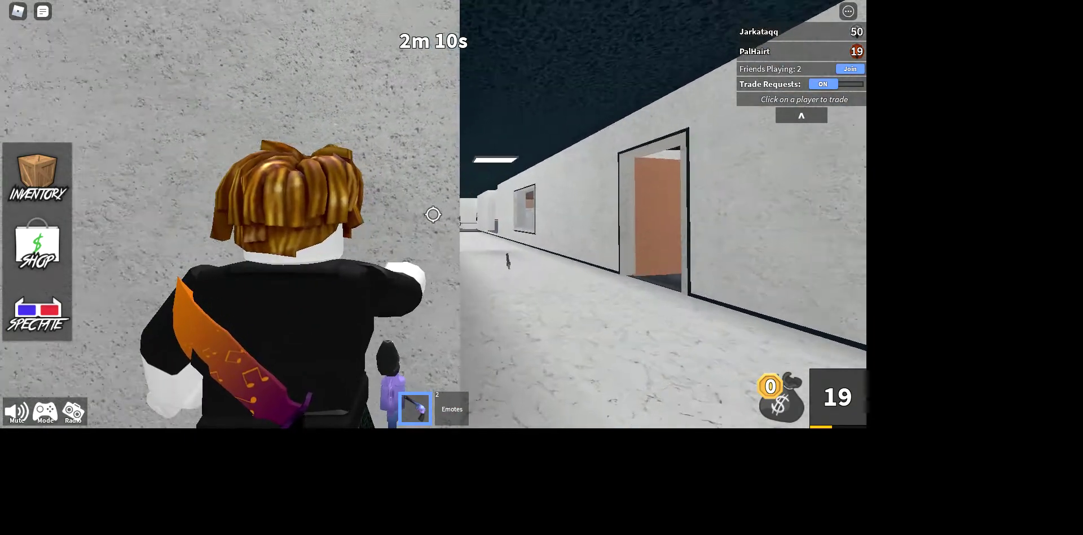
key(d)
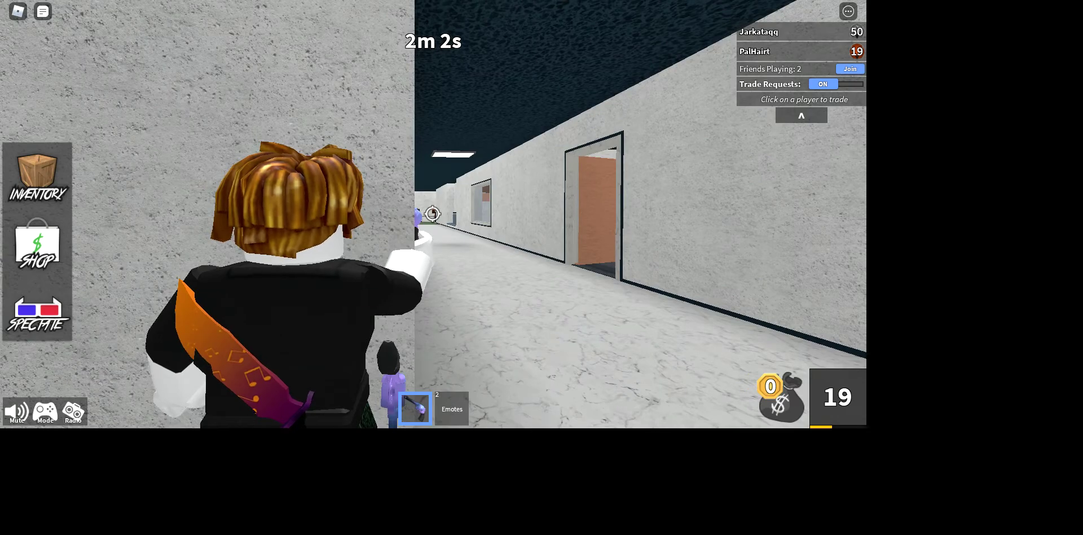
Step: Lean out from the corner and face down the corridor with the gun
key(a)
key(d)
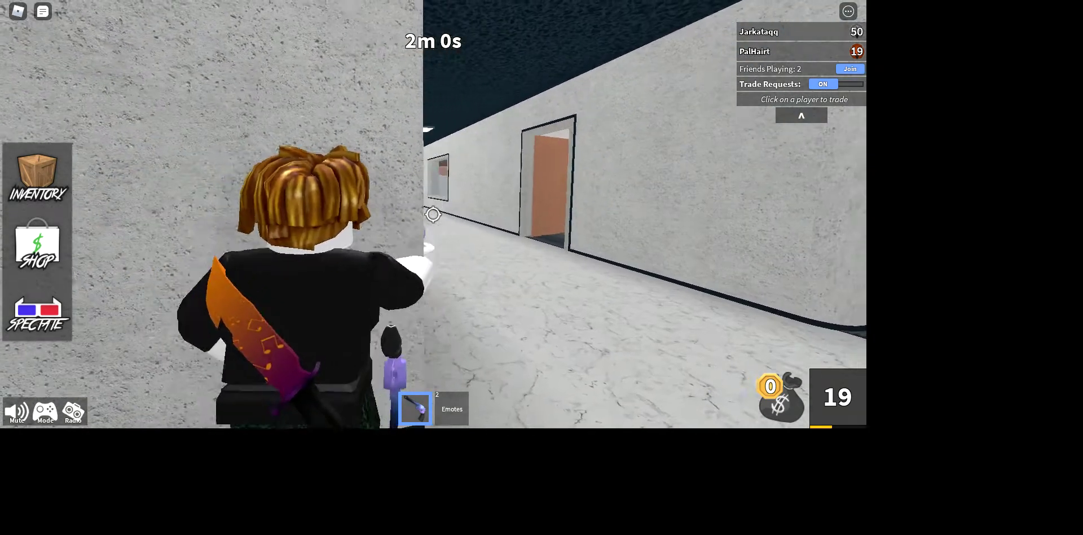
key(w)
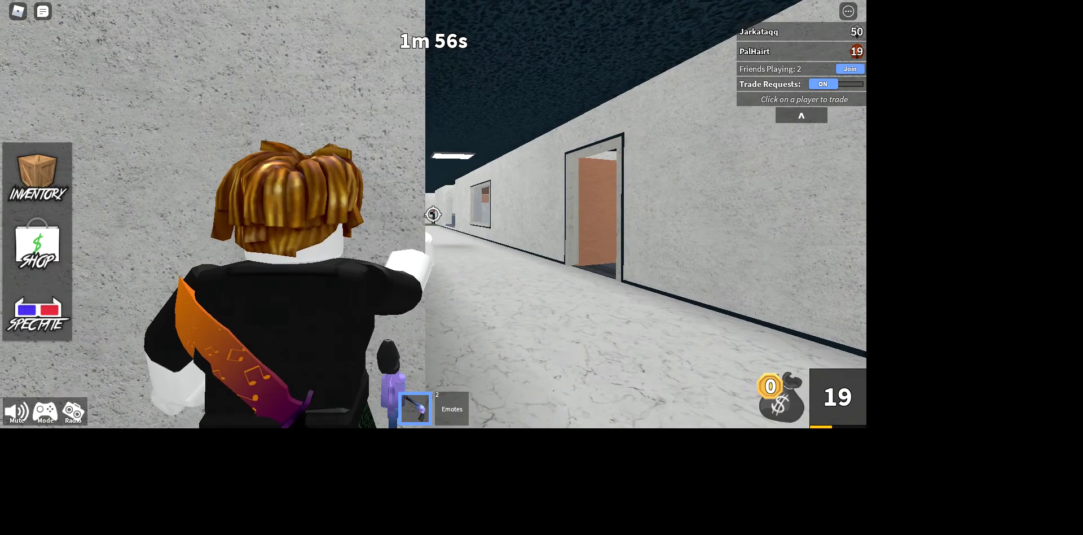
key(w)
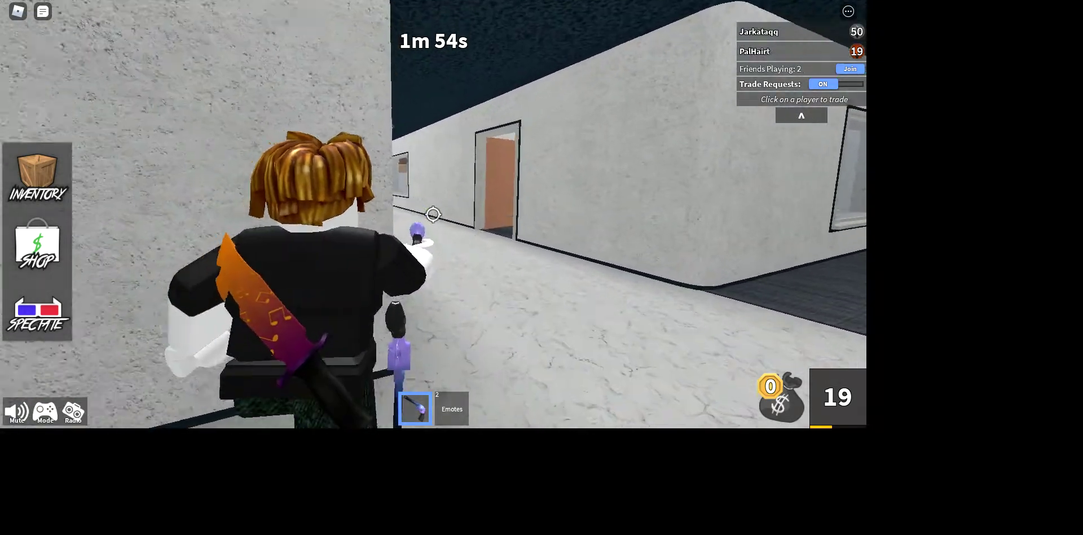
key(w)
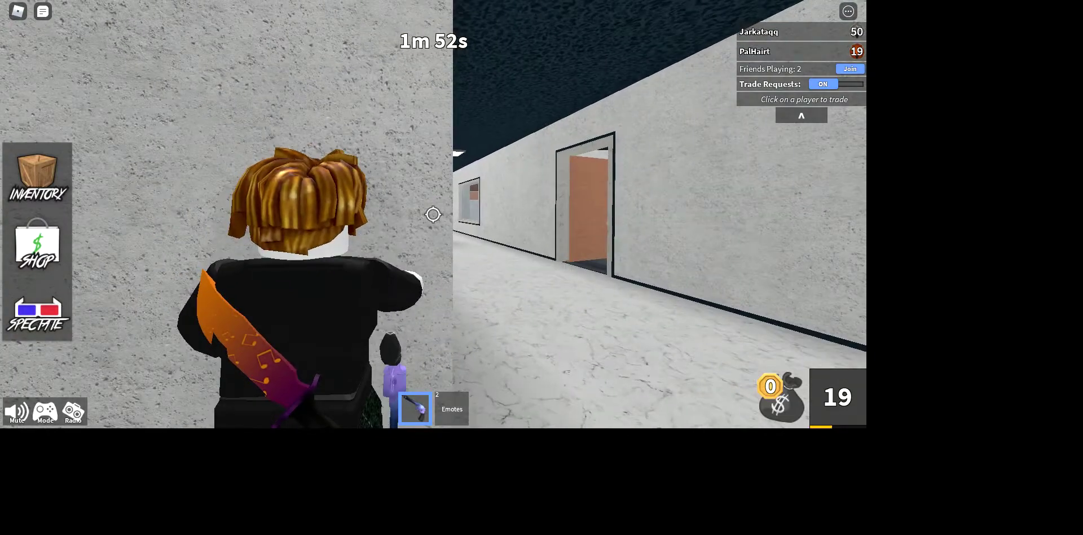
Step: Edge further down the corridor toward the side doorway, peeking and returning to cover
key(w)
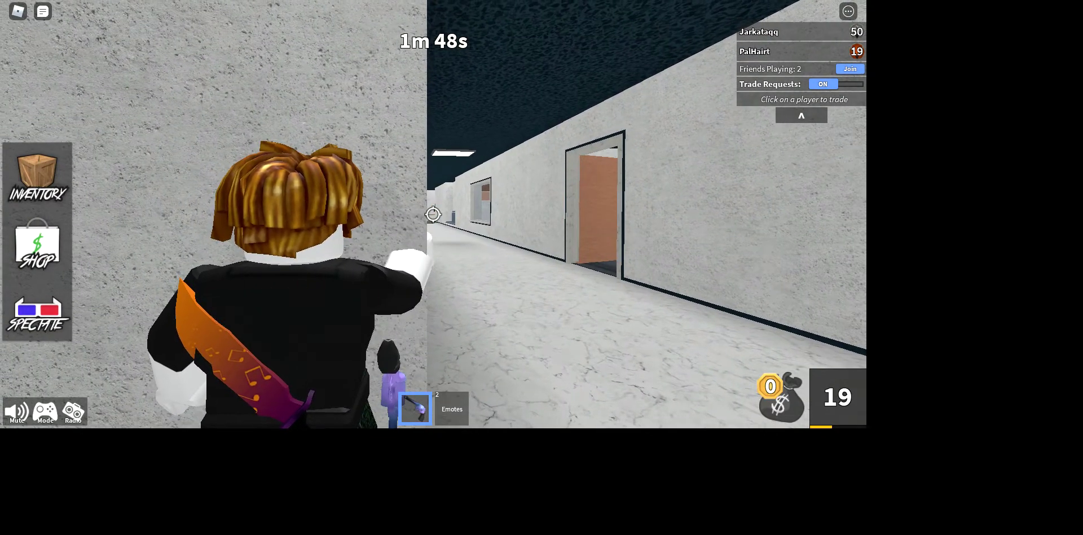
key(w)
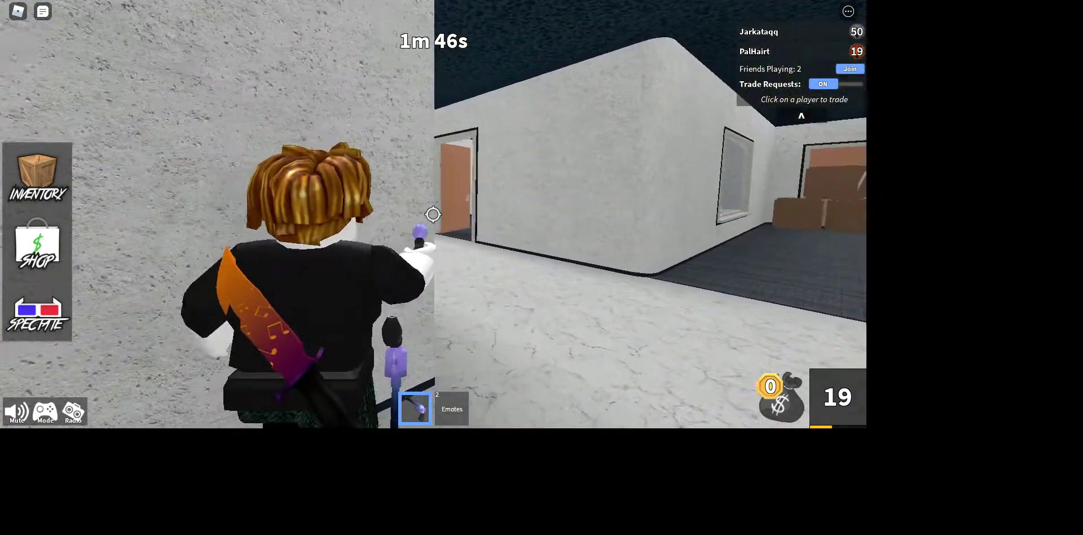
key(w)
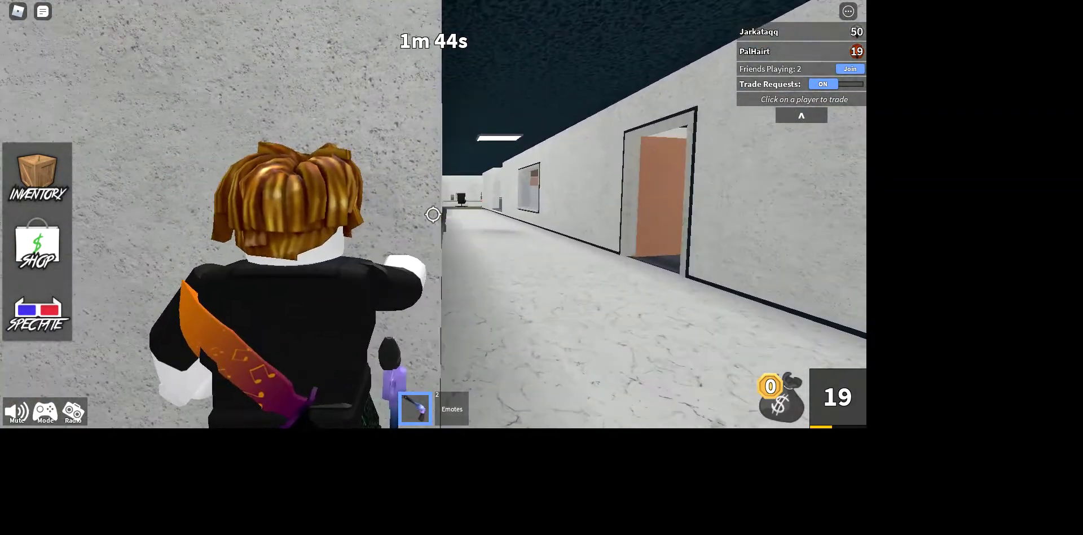
key(w)
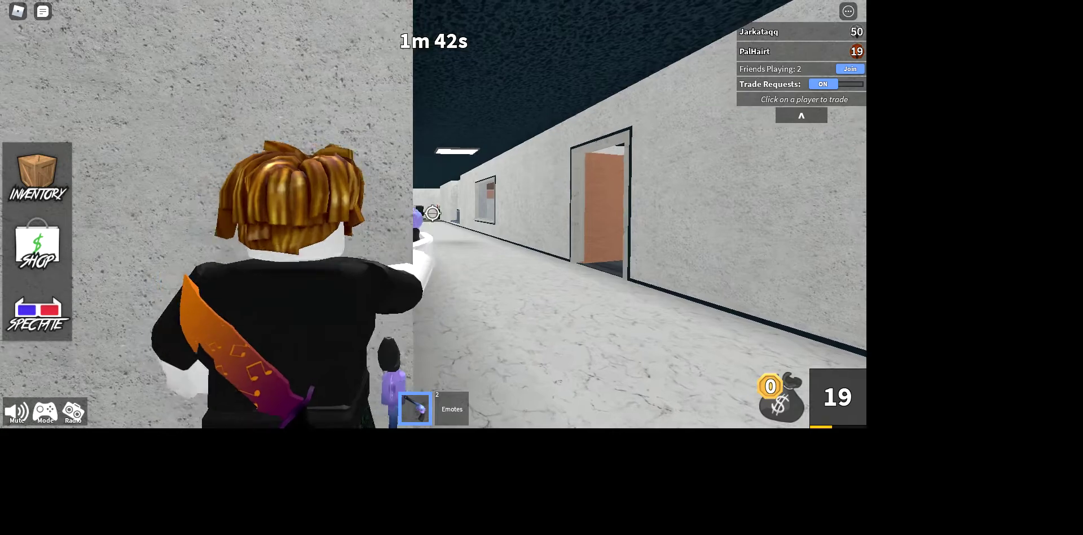
key(w)
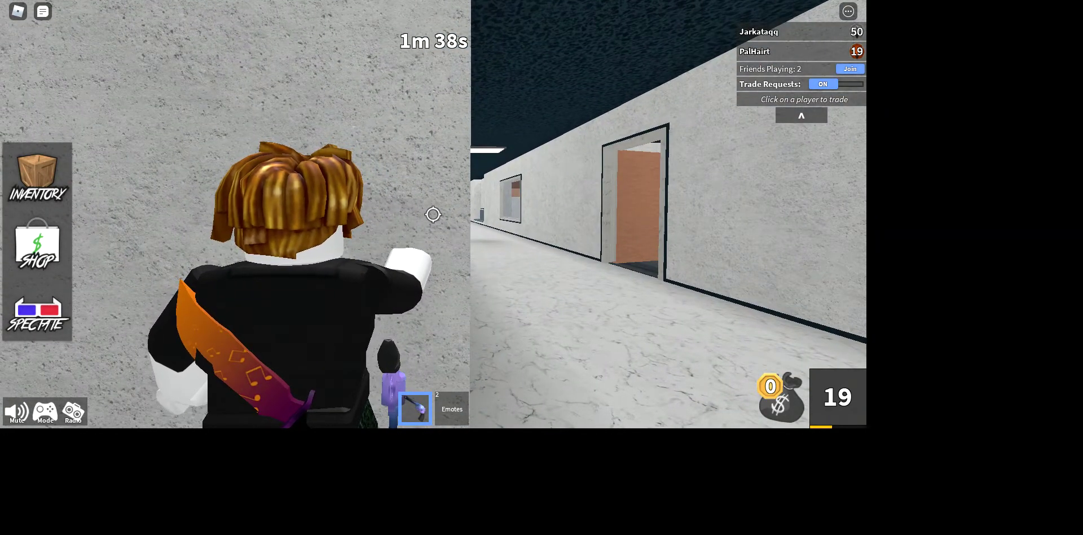
Step: Duck behind the wall and lean out repeatedly toward the doorway
key(a)
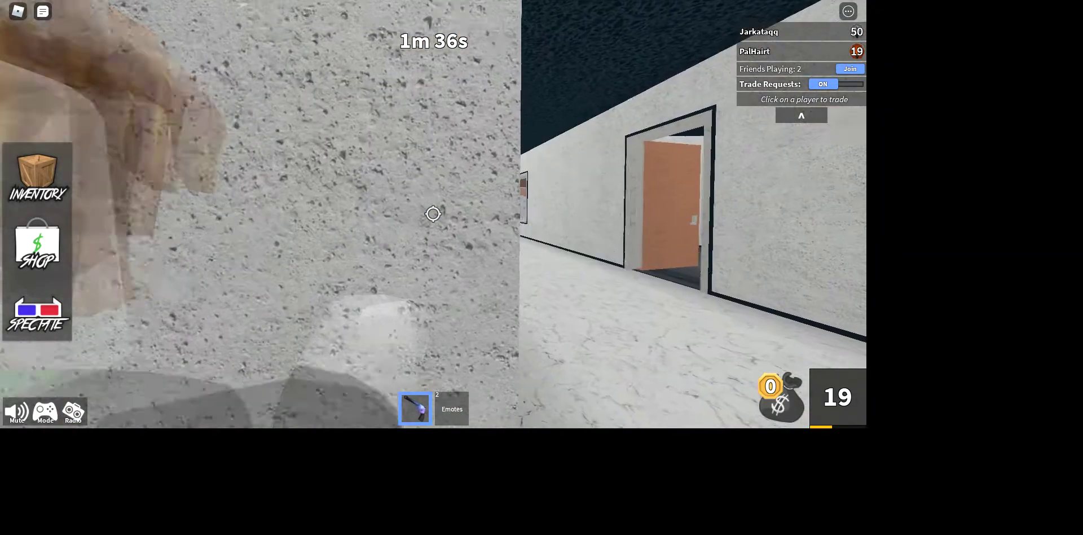
key(s)
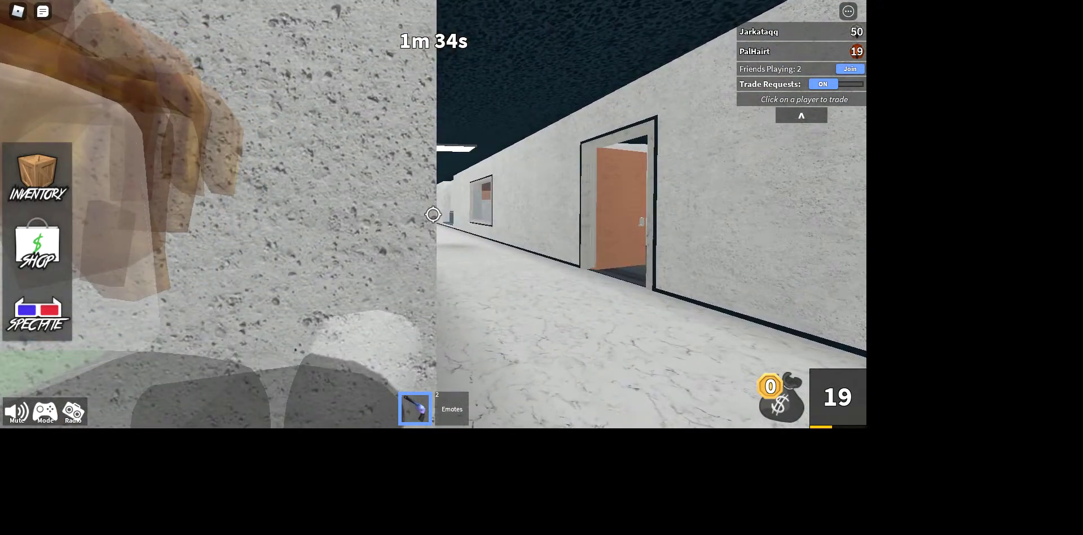
key(a)
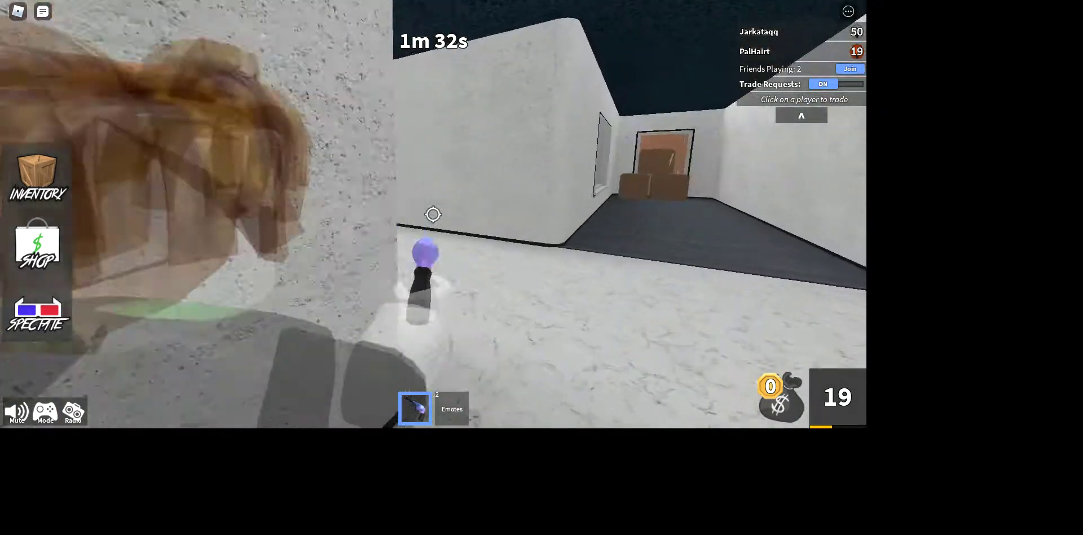
key(d)
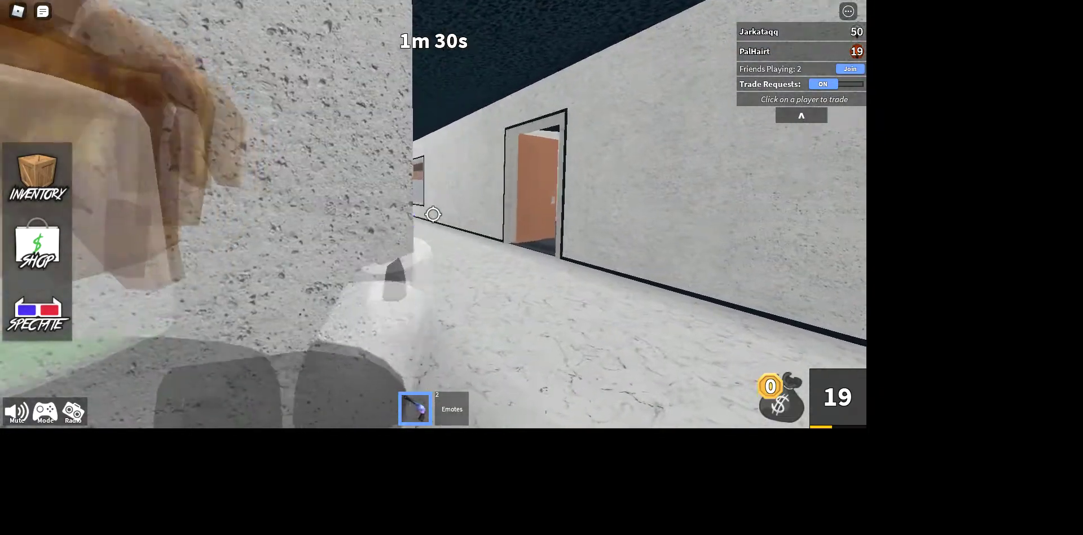
key(a)
key(d)
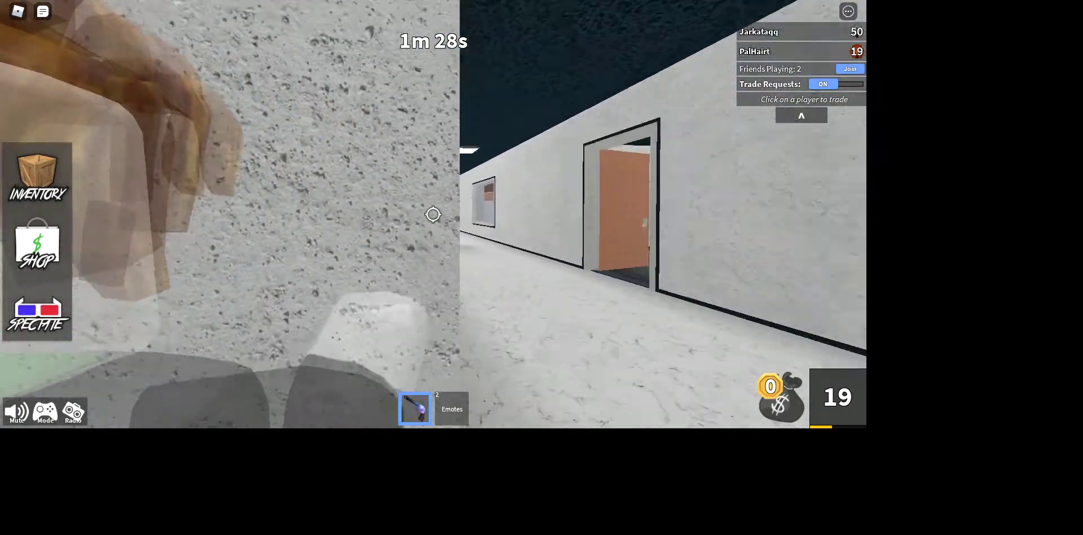
key(a)
key(d)
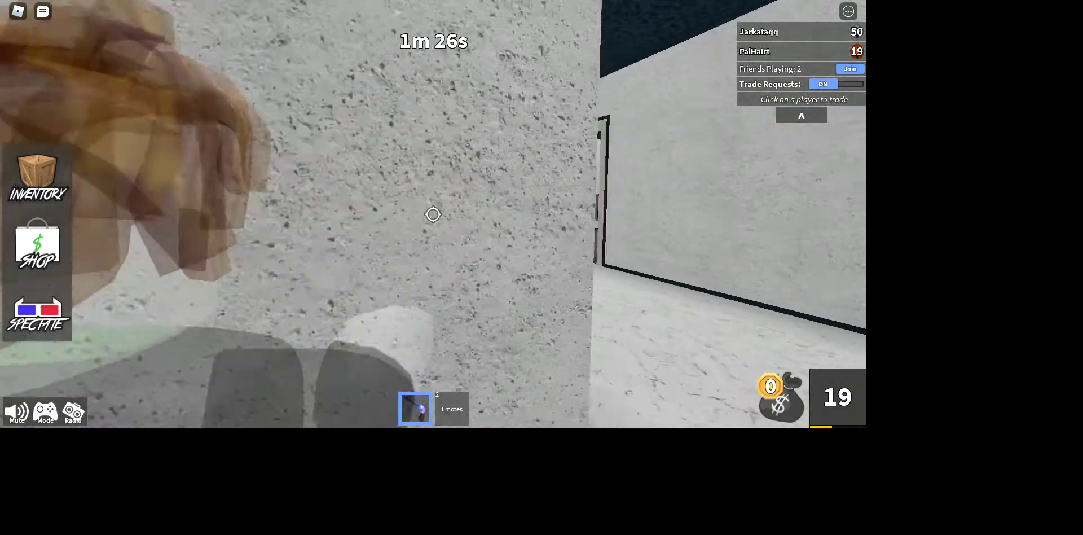
Step: Step forward, then alternate peeking down the corridor and slipping back into cover
key(w)
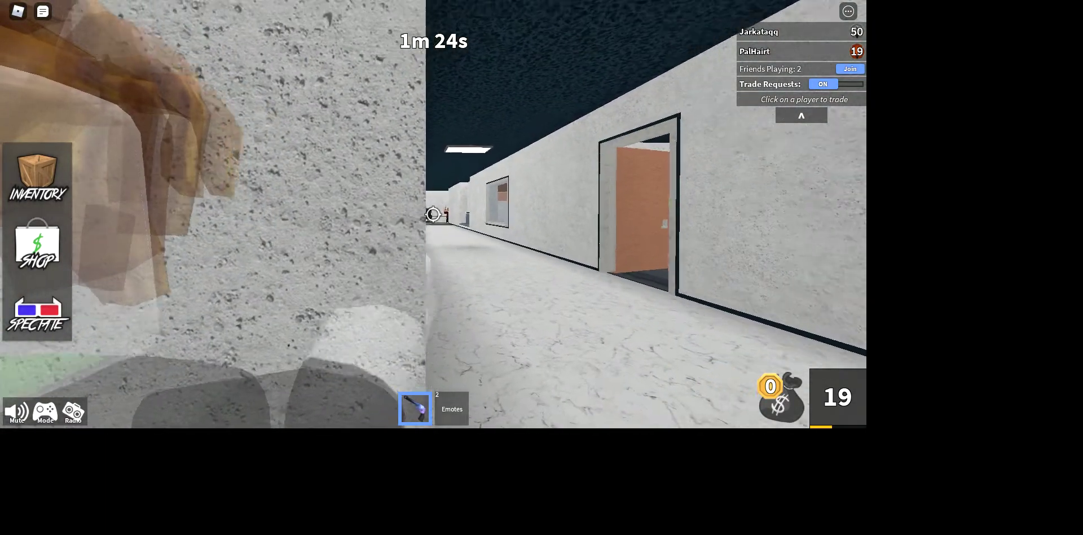
key(a)
key(d)
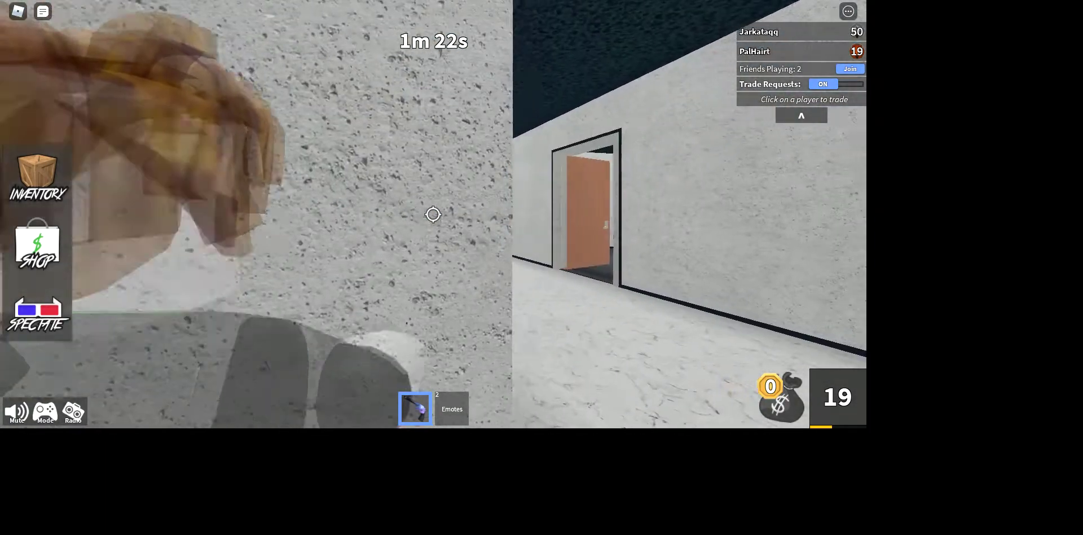
key(a)
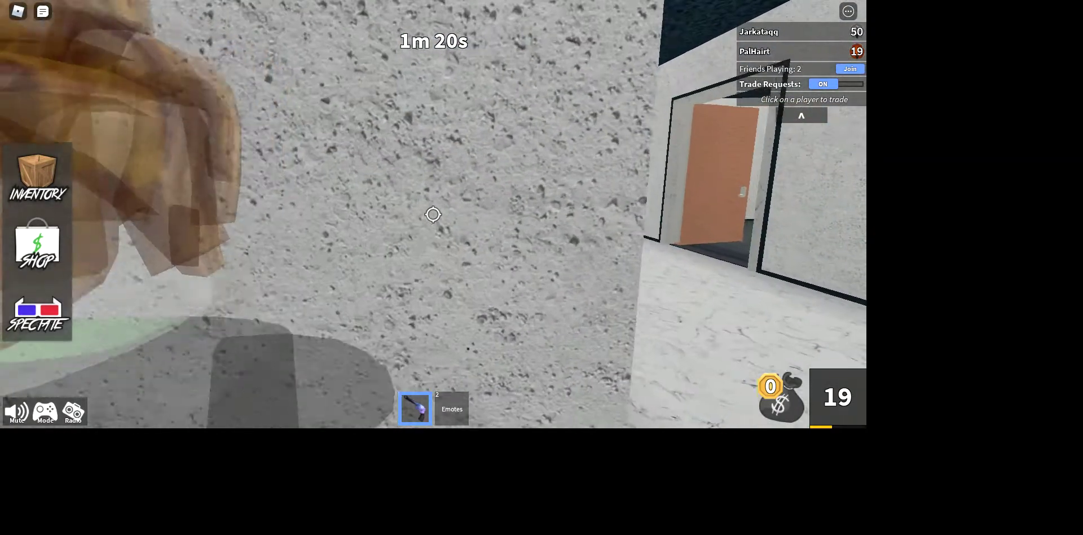
key(d)
key(a)
key(d)
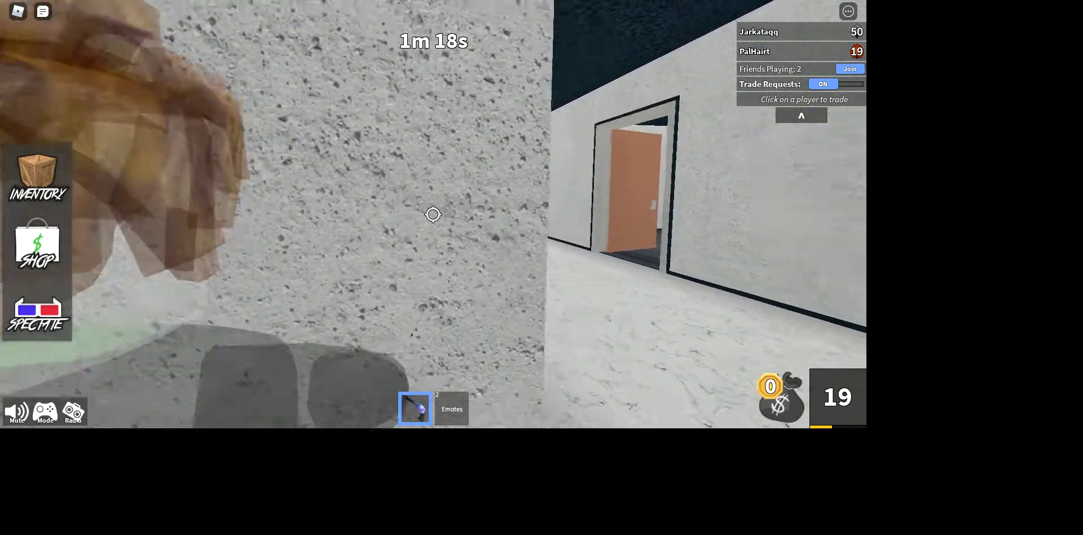
Step: Step toward the corridor, back into cover, and peek past the corner again
key(w)
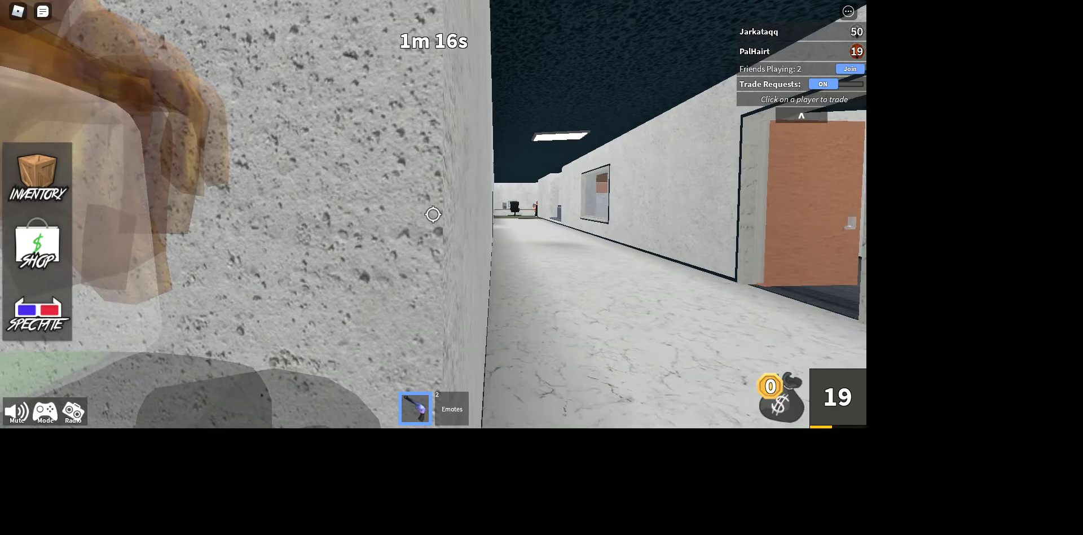
key(s)
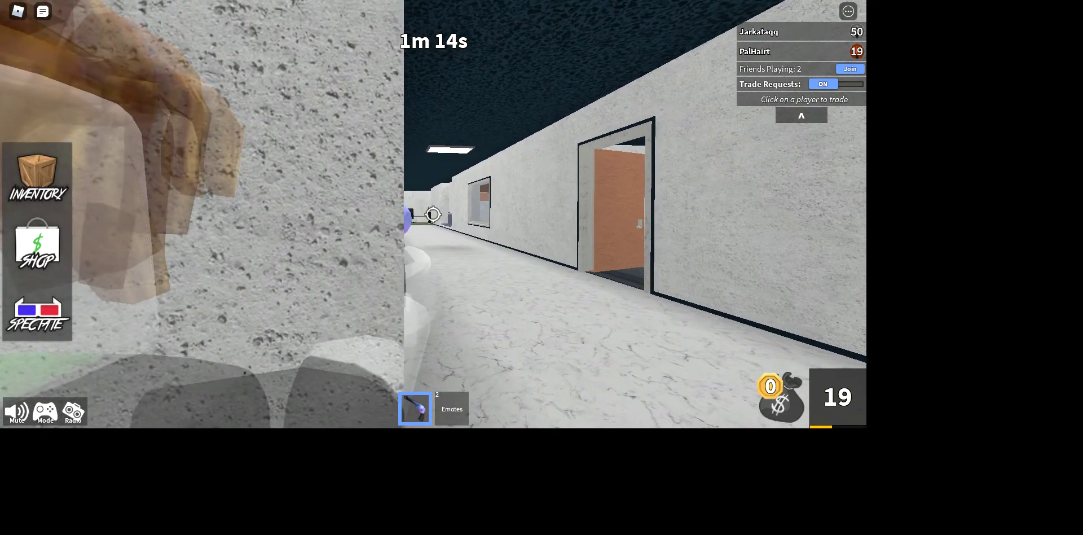
key(a)
key(d)
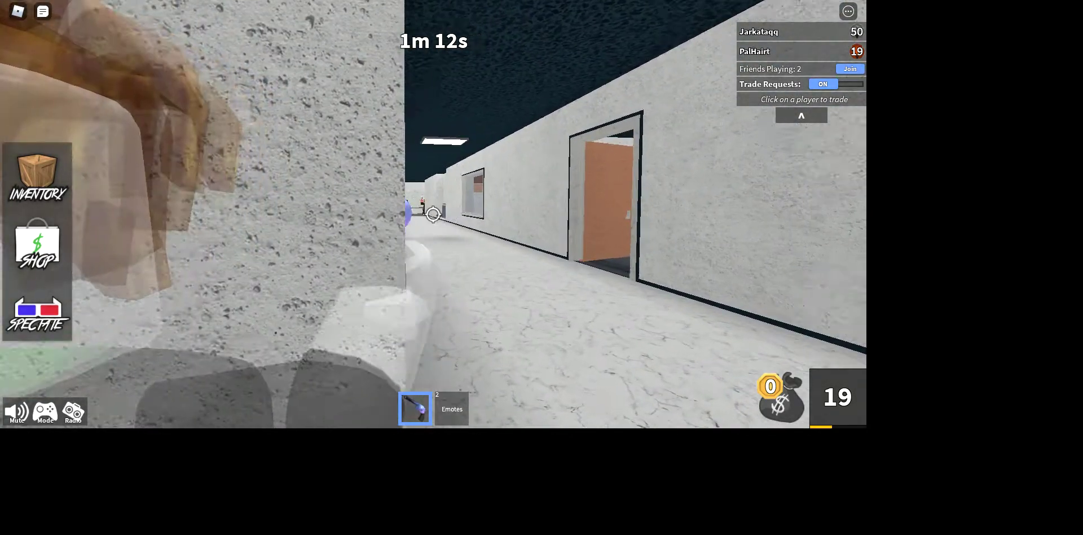
key(a)
key(d)
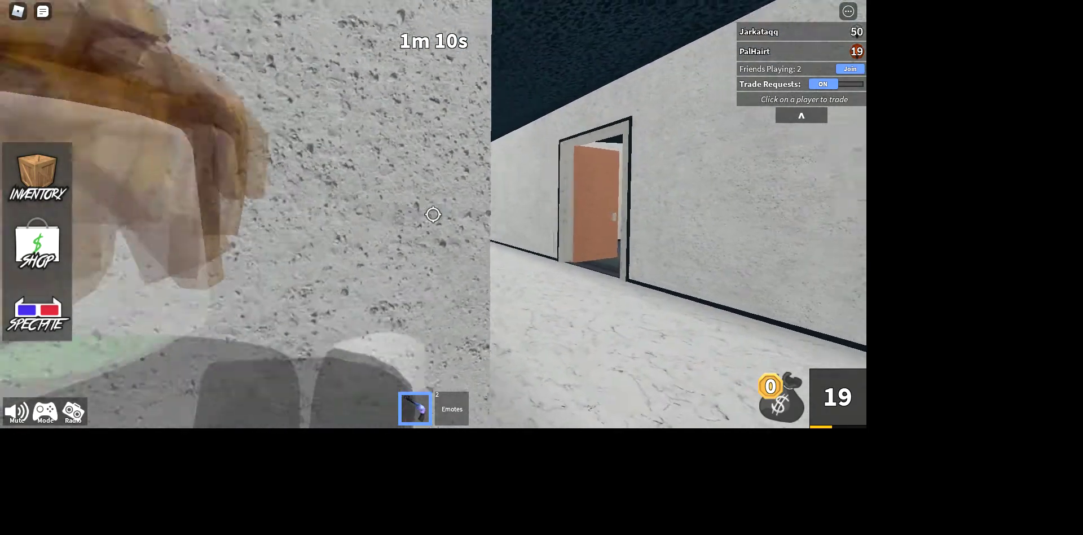
key(d)
key(a)
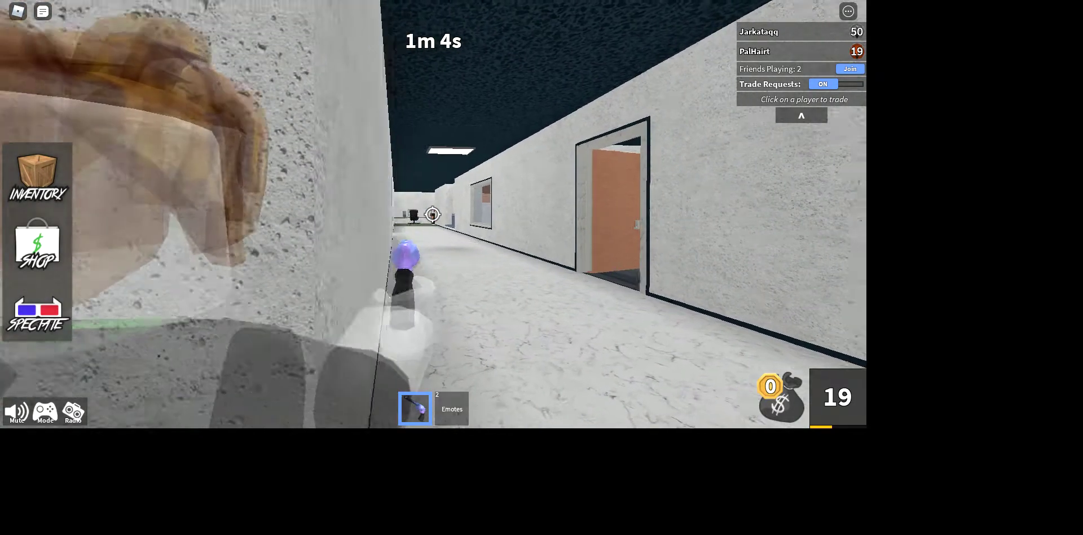
Step: Hold behind the concrete wall, peeking with the gun, then edge out from the corner
key(a)
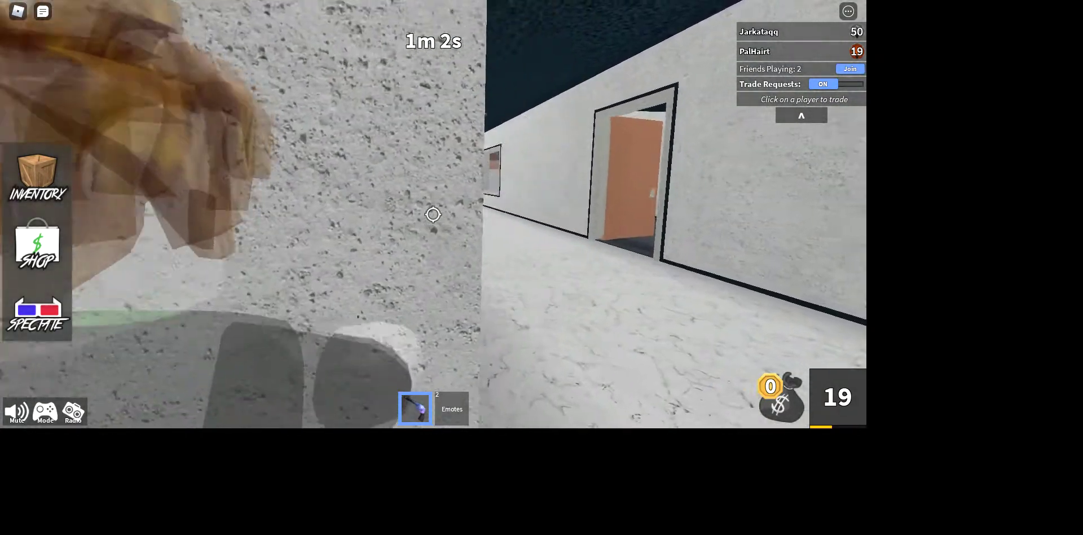
key(a)
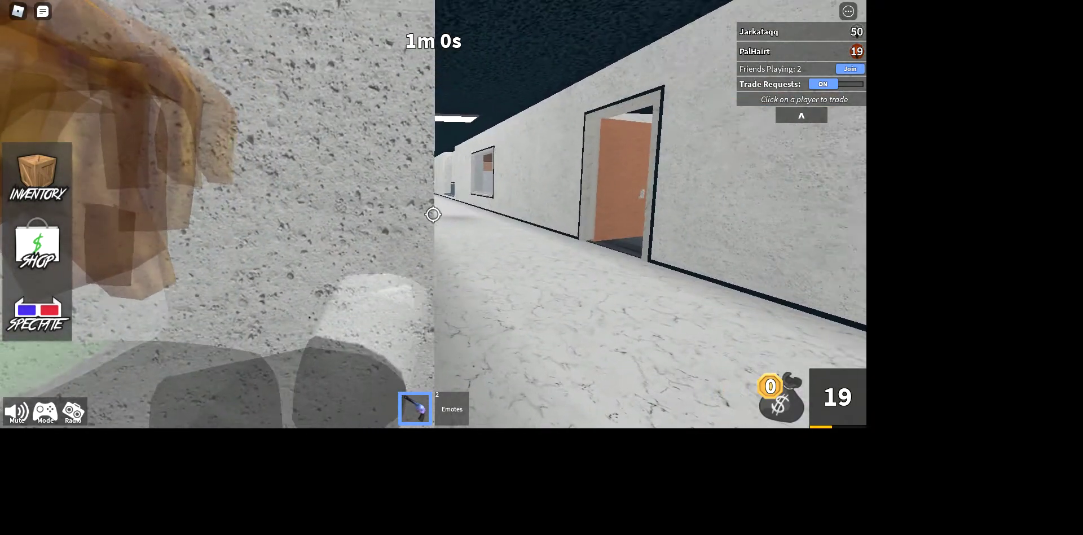
key(d)
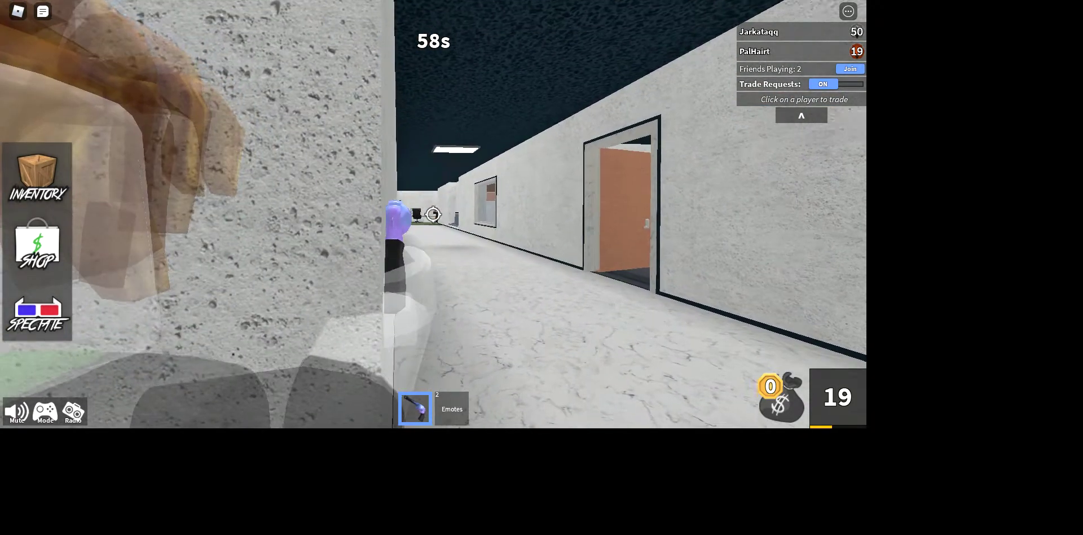
key(a)
key(d)
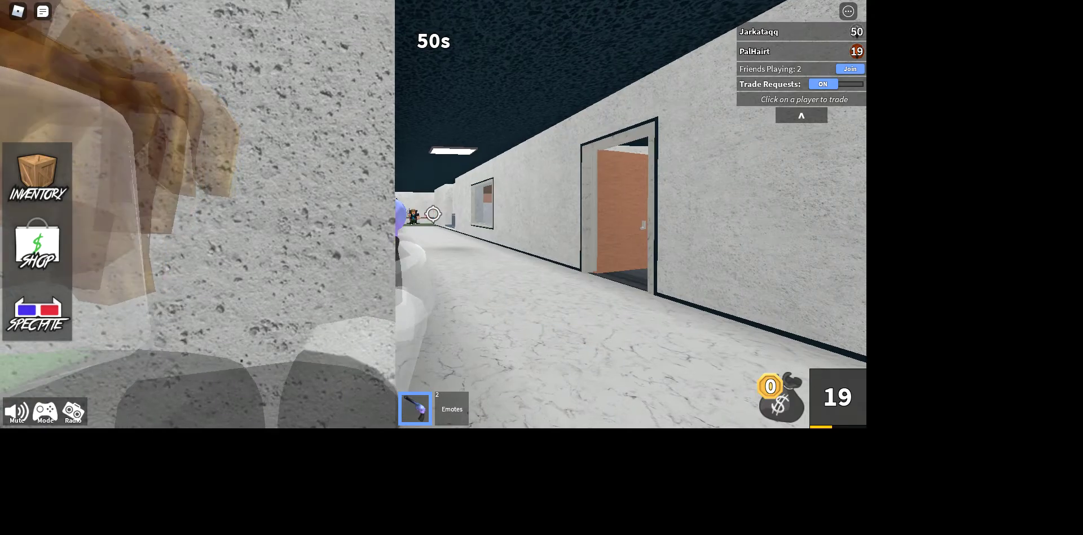
key(a)
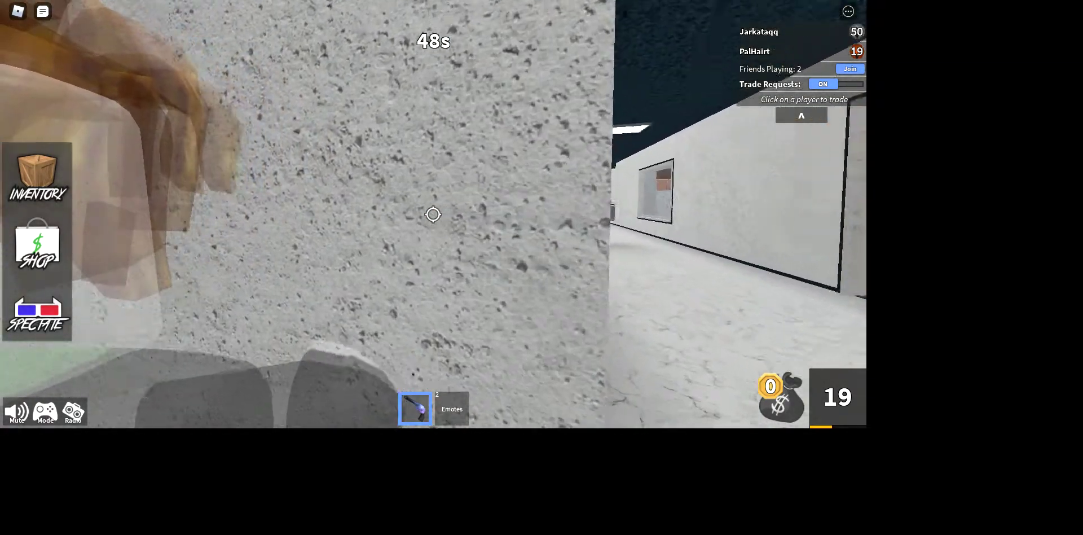
key(d)
key(a)
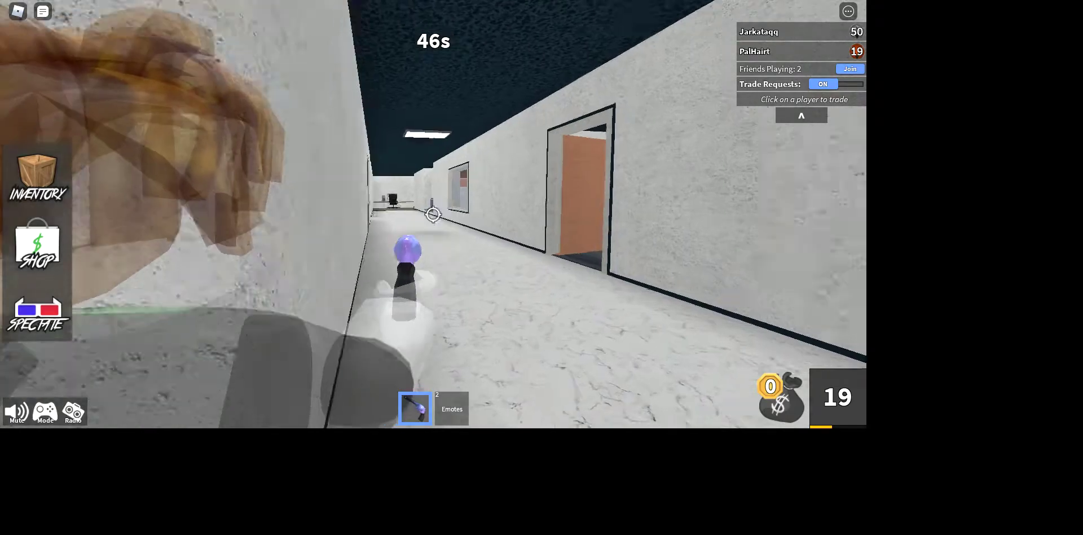
Step: Chase through the office corridors past the orange door and carpeted side room
key(w)
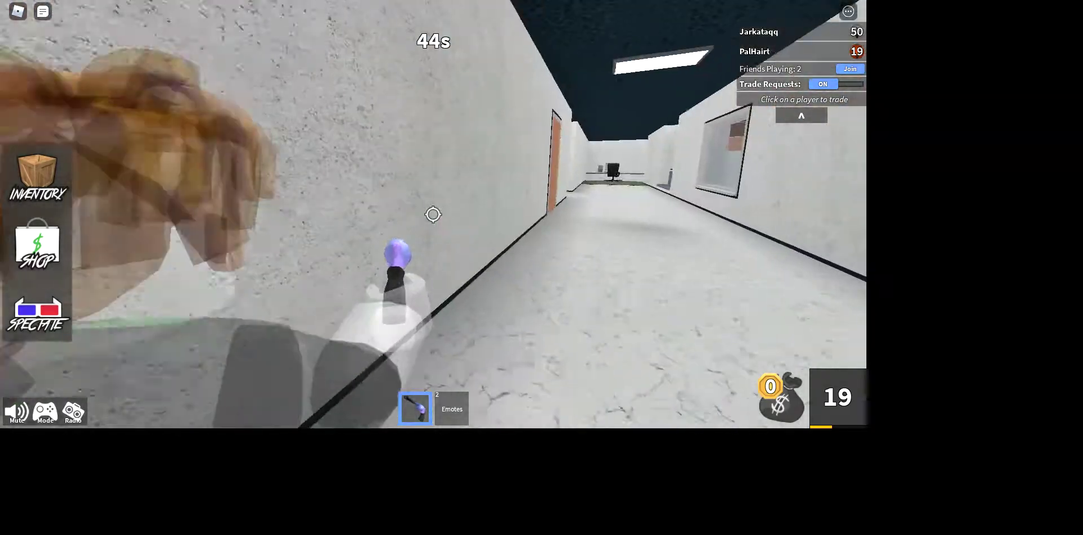
key(w)
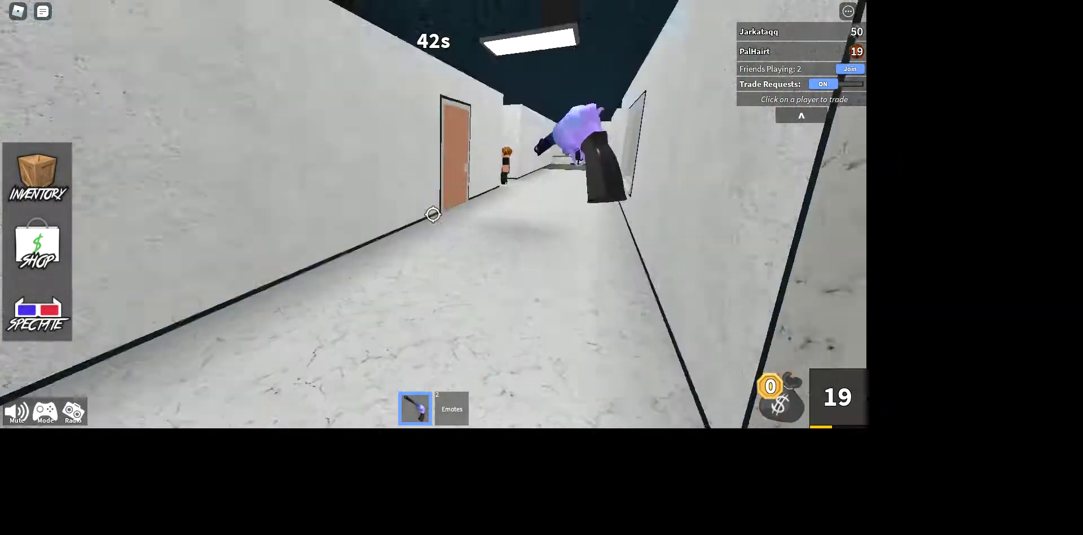
key(w)
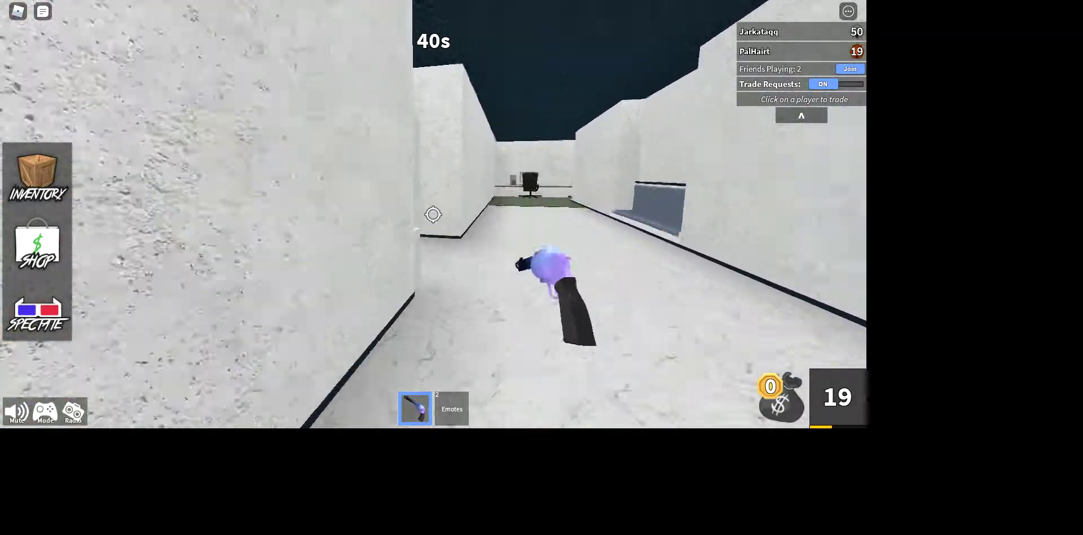
key(w)
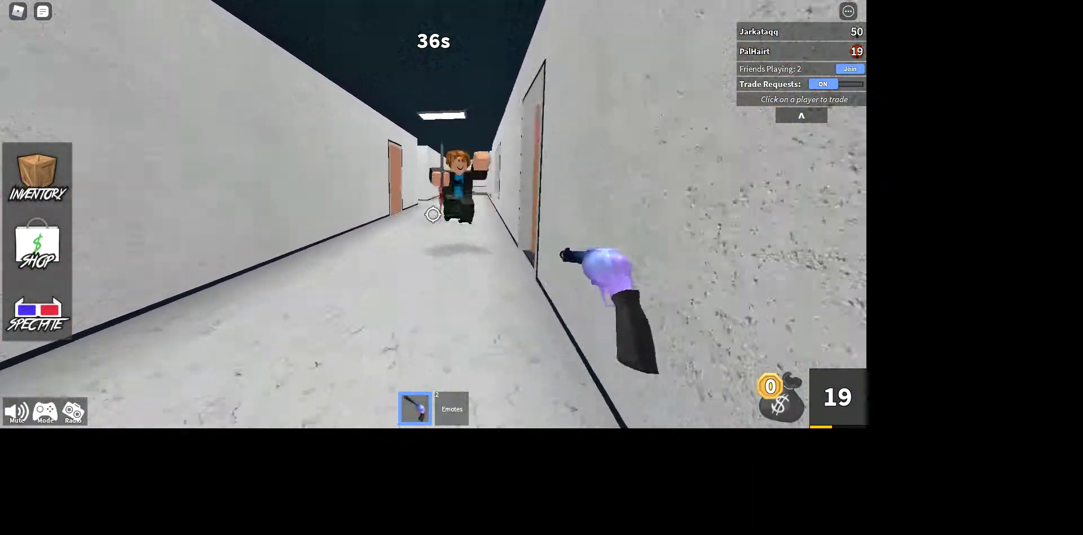
key(w)
key(w)
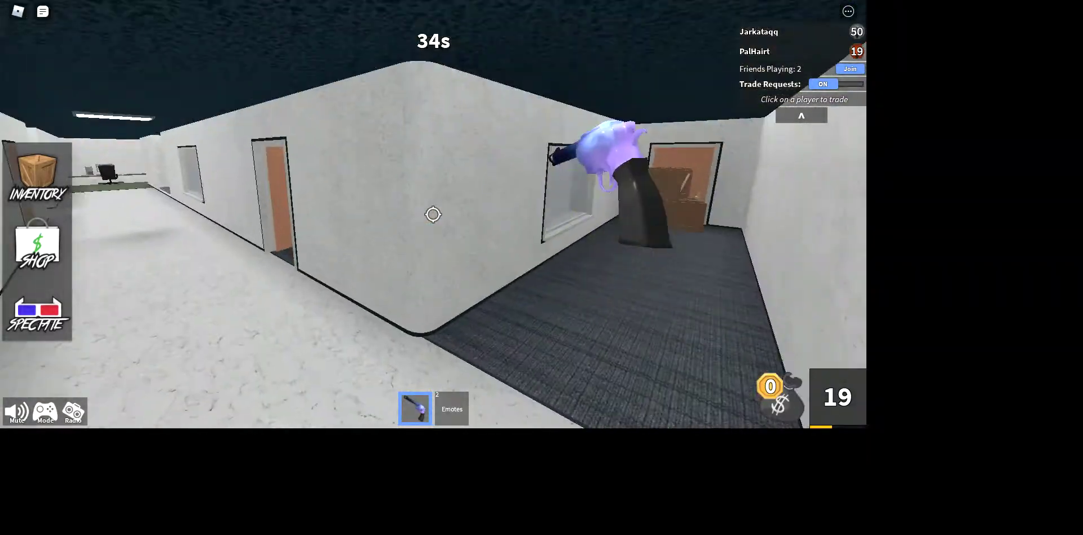
key(w)
key(w)
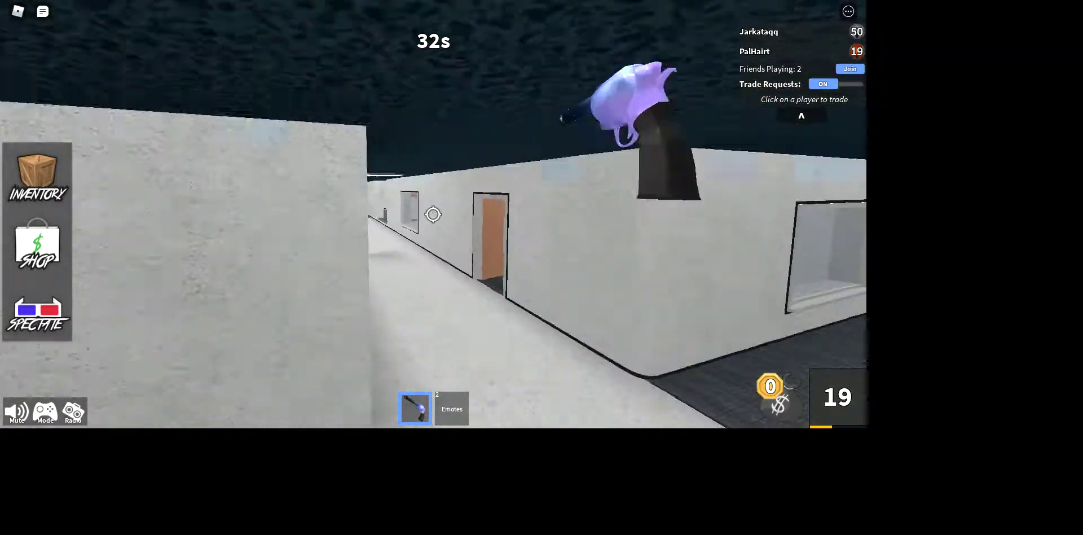
Step: Track the jumping murderer, close in, aim the gun, and walk up to the body
key(w)
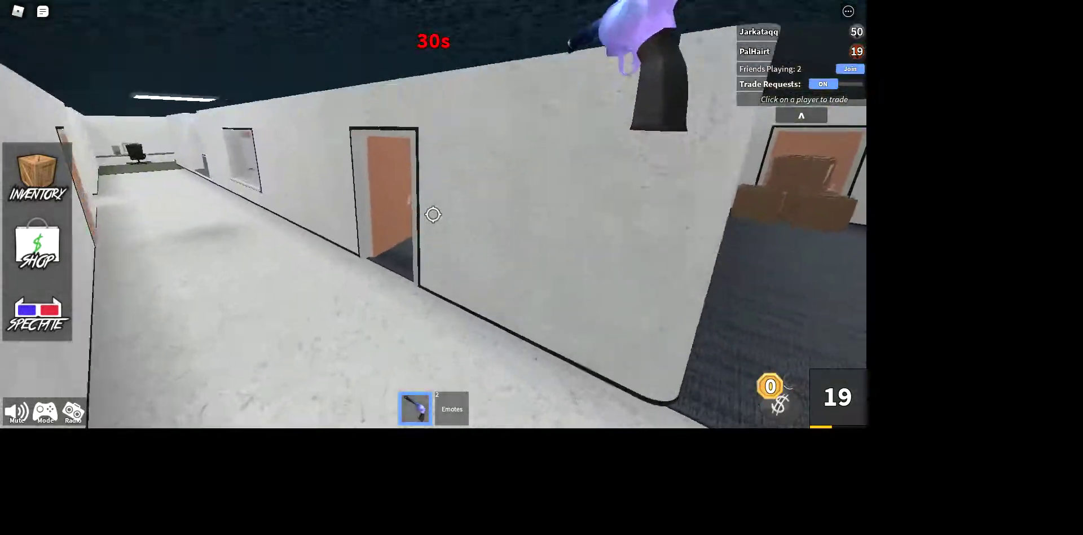
key(w)
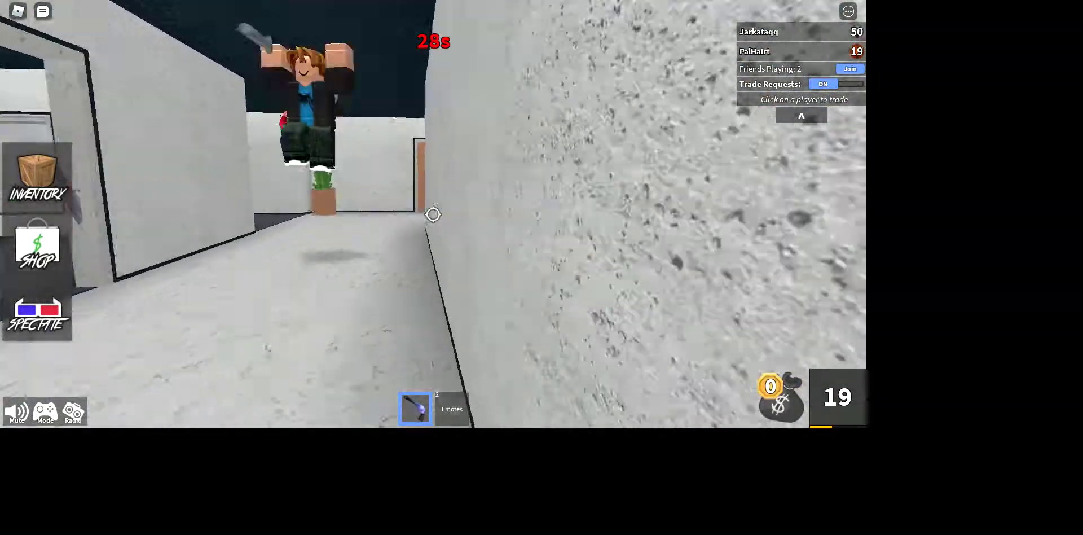
key(w)
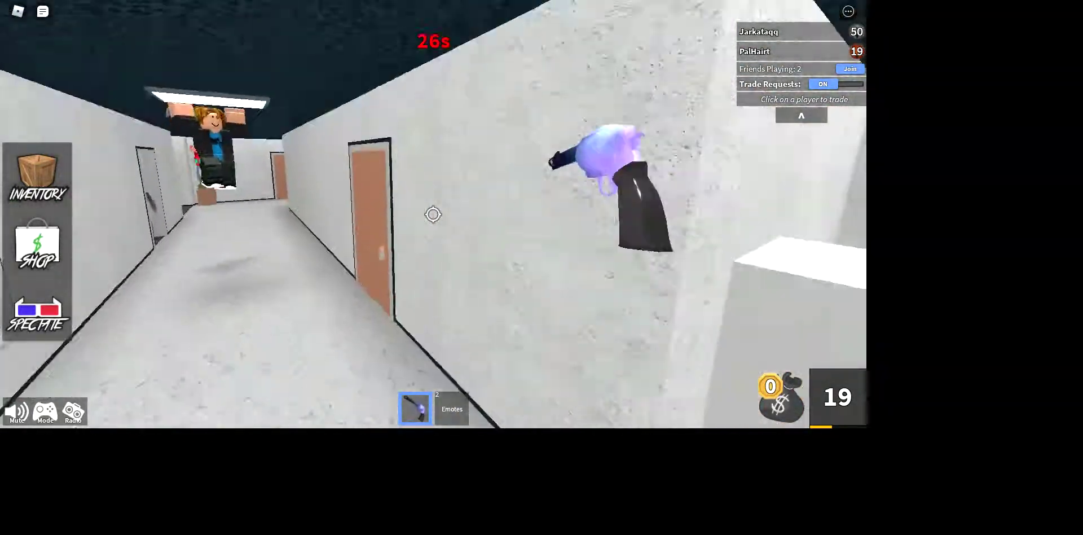
key(w)
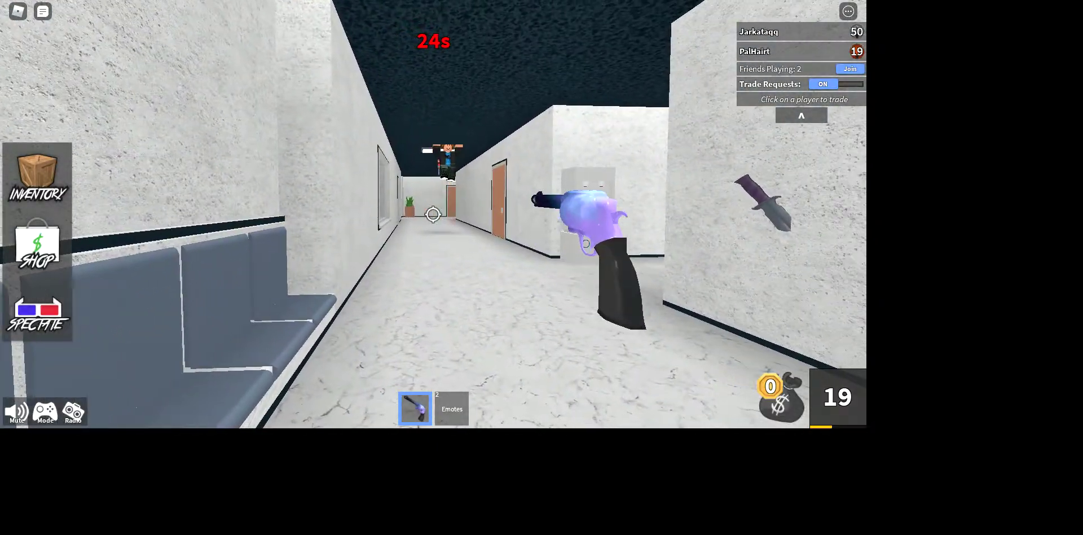
key(space)
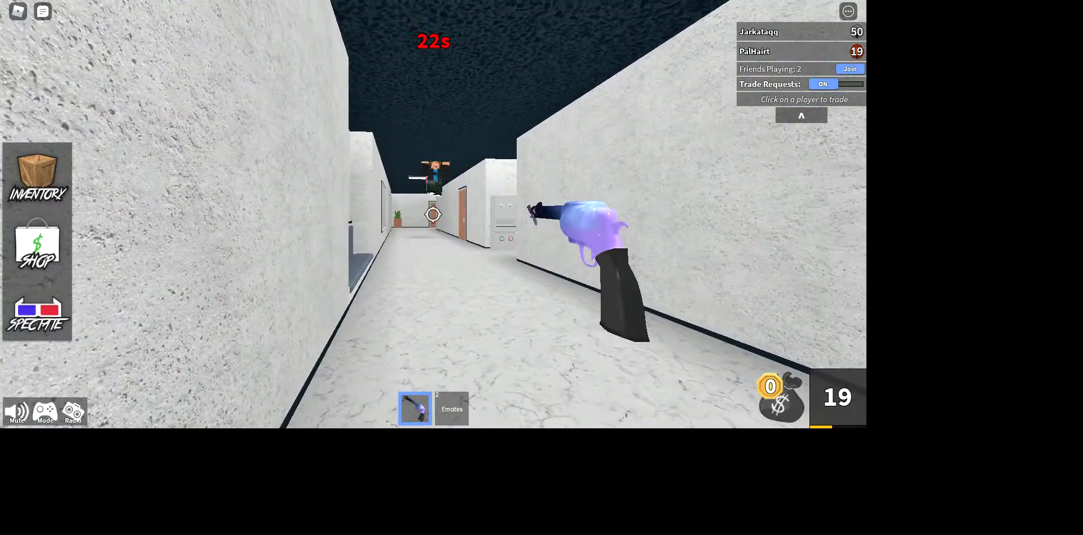
key(a)
key(w)
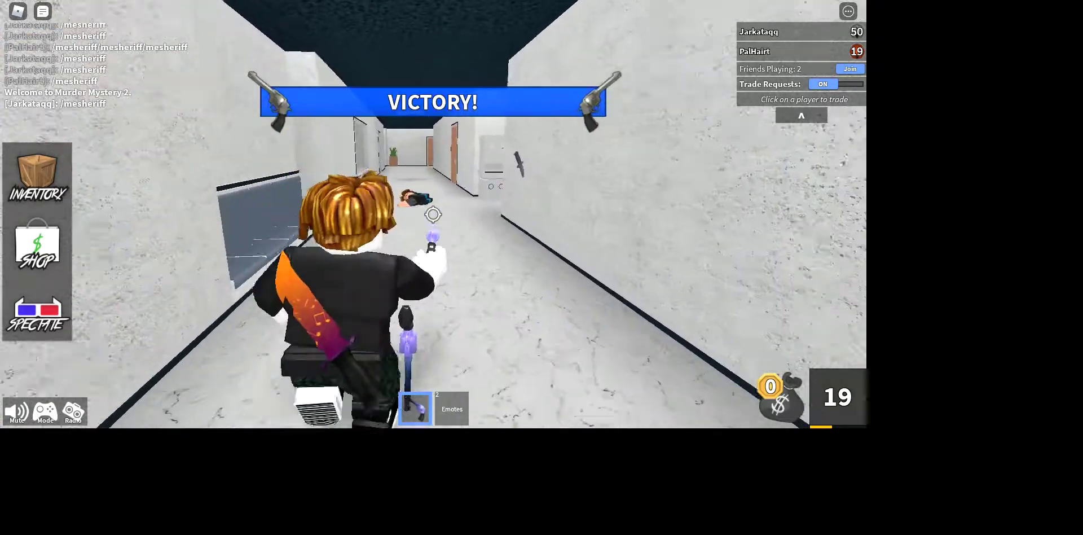
key(w)
scroll(433, 214, down, 3)
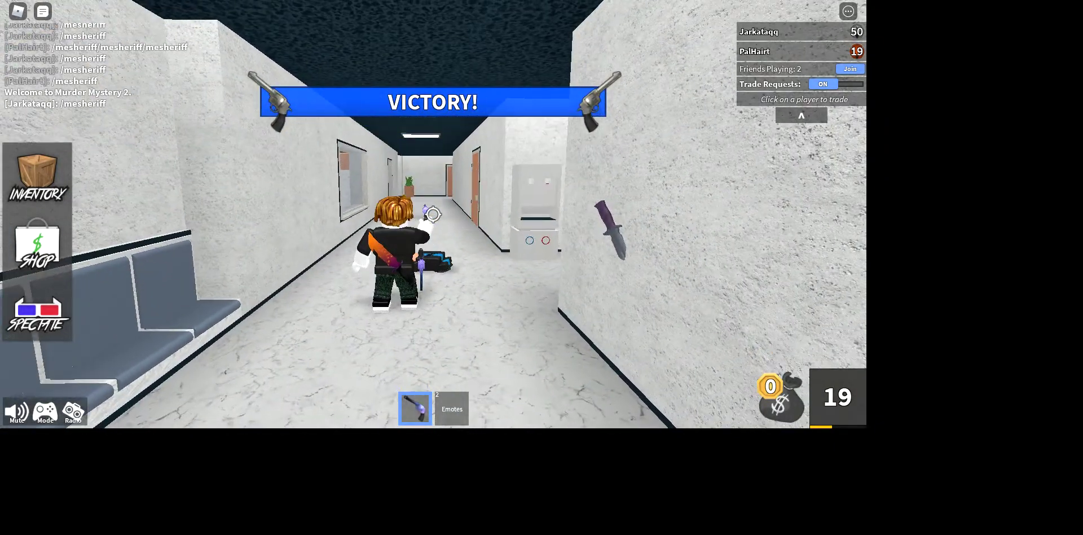